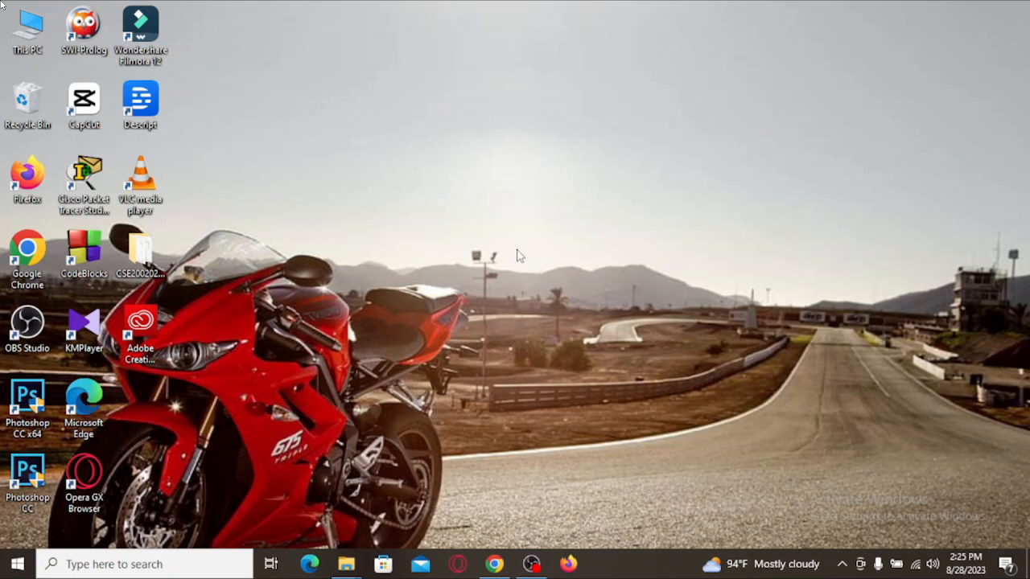
Launch Photoshop CC from the desktop
right_click(427, 119)
left_click(449, 159)
left_click(21, 481)
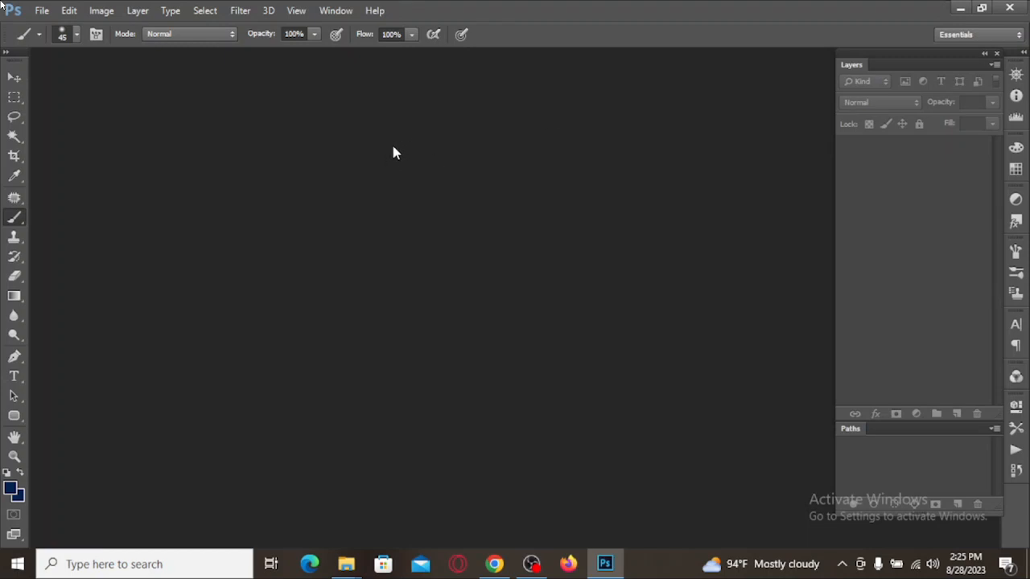
key("ctrl+o")
left_click(445, 242)
left_click(386, 337)
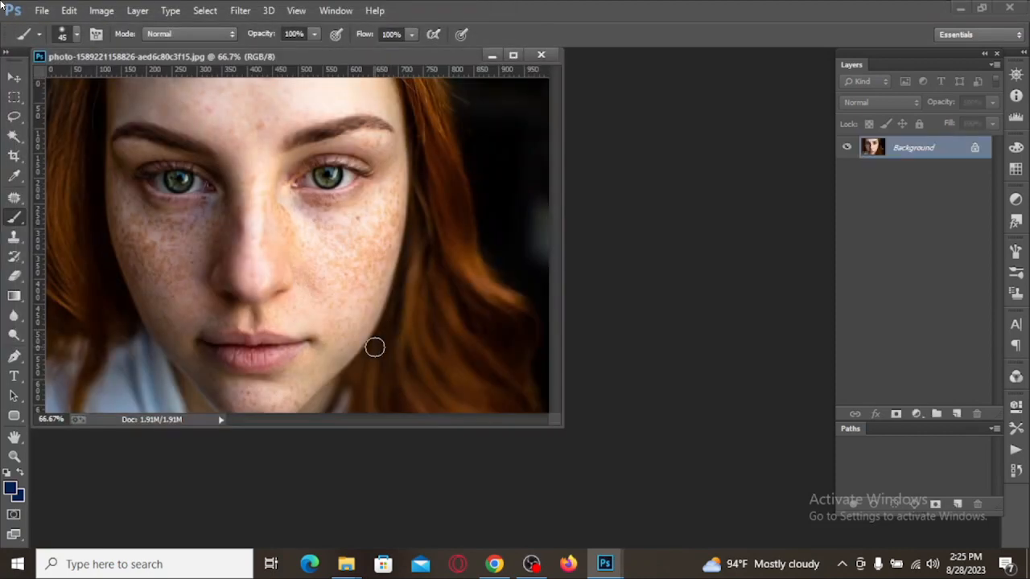
left_click_drag(269, 58, 477, 53)
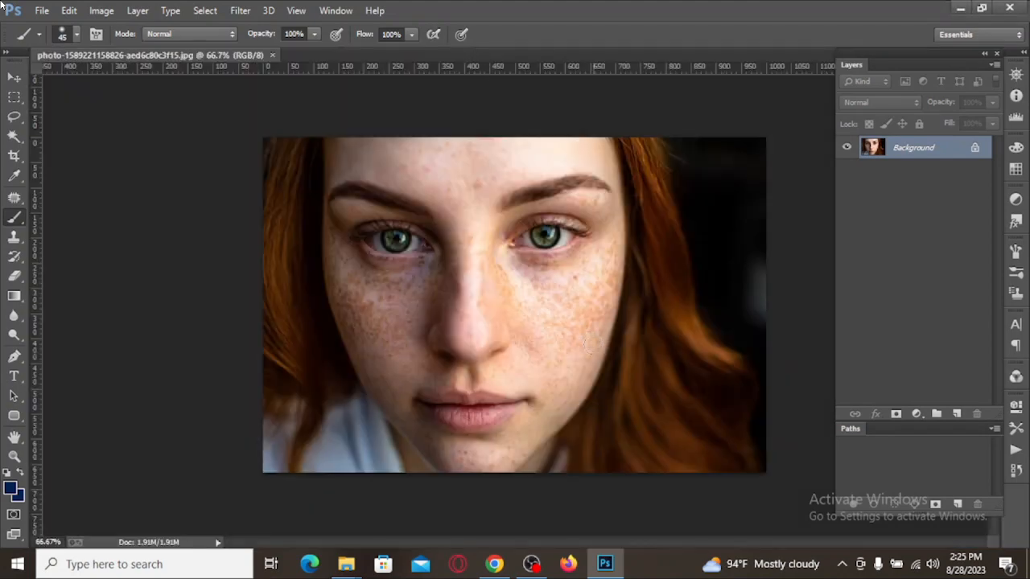
Examine the freckles and skin texture on both cheeks up close, then view the whole portrait
scroll(522, 300, "up", 2)
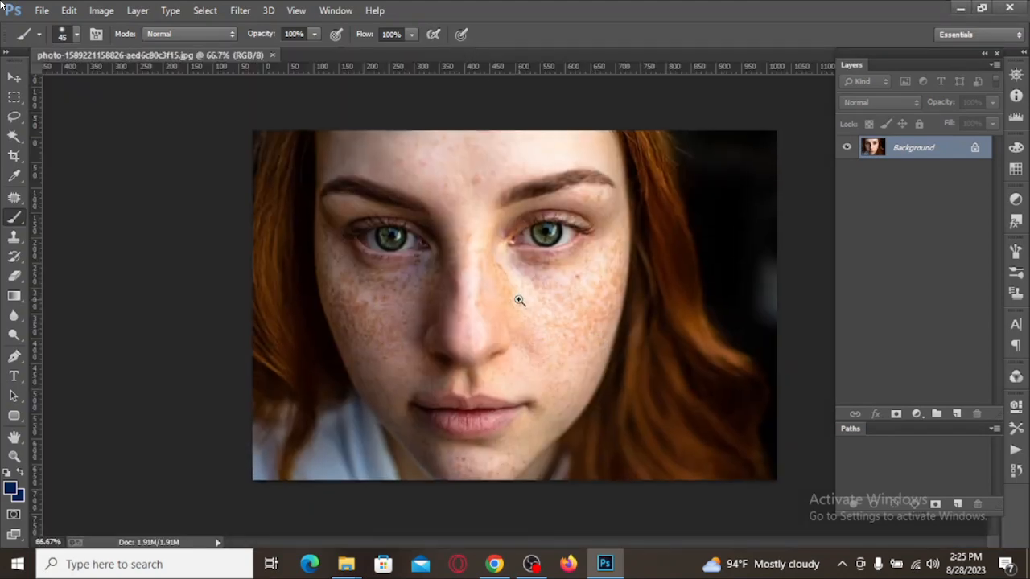
scroll(521, 299, "down", 2)
scroll(375, 301, "up", 2)
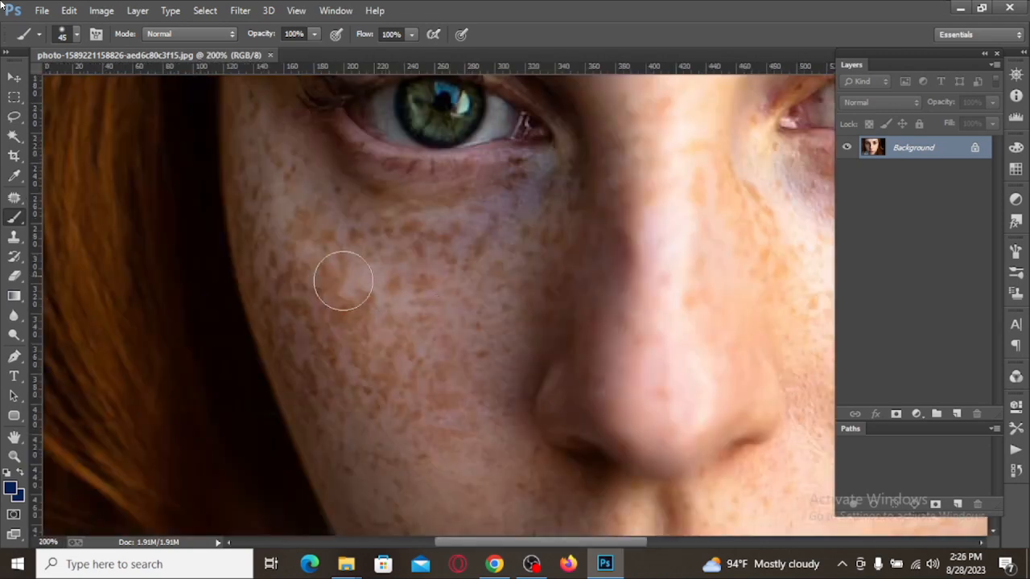
left_click_drag(699, 237, 246, 236)
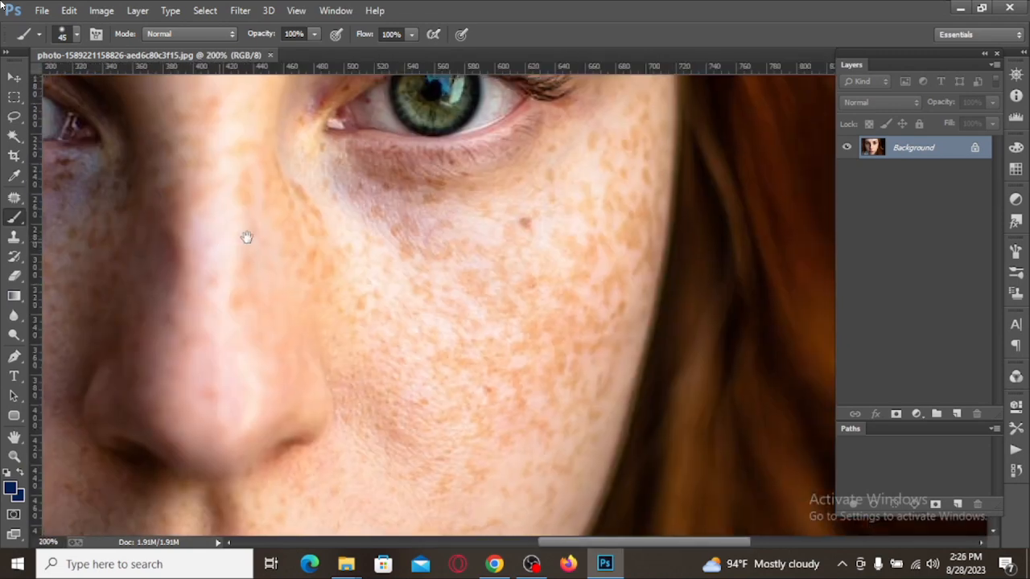
scroll(576, 312, "down", 1)
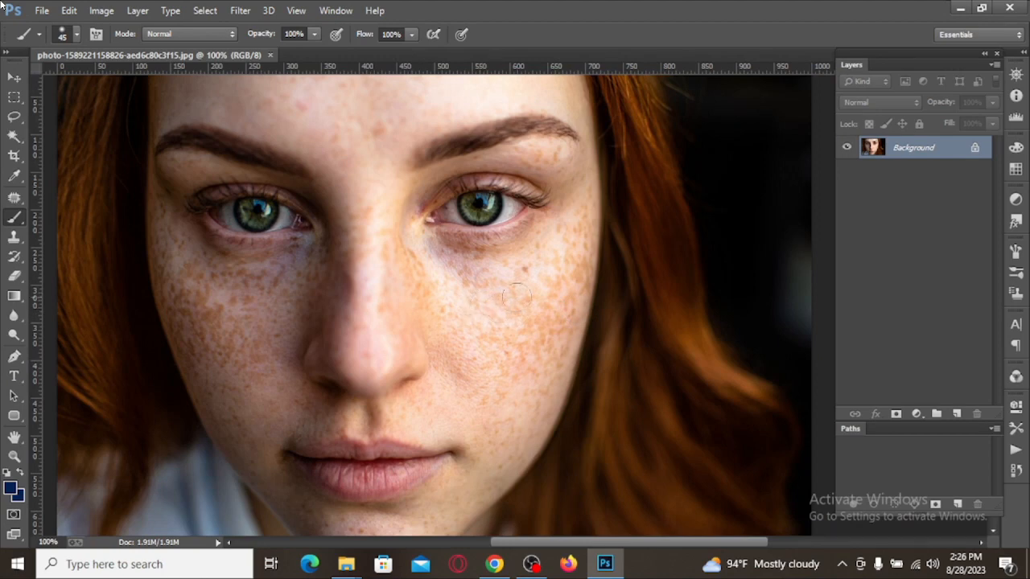
scroll(444, 273, "up", 2)
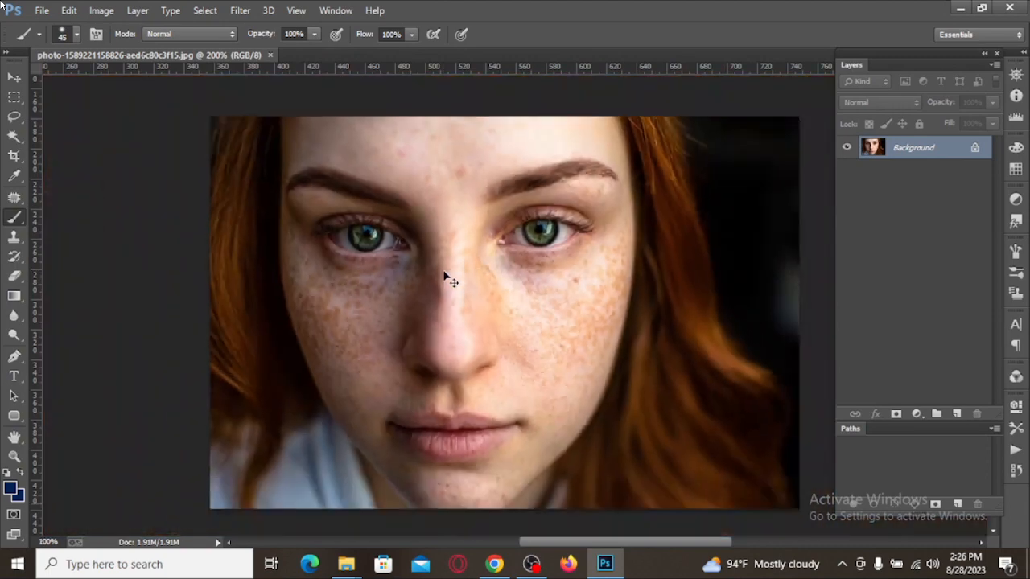
scroll(444, 277, "down", 2)
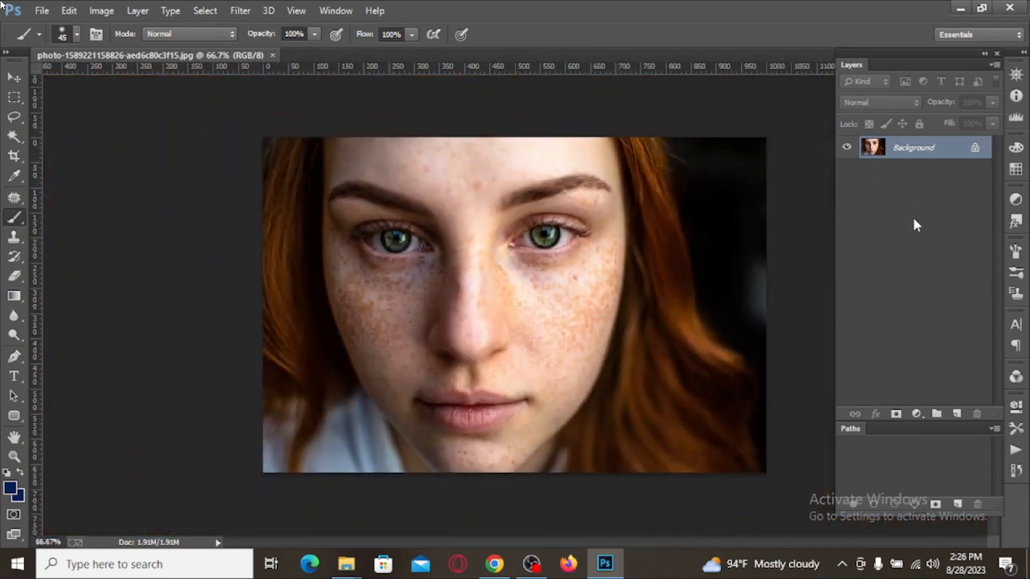
Duplicate the Background layer twice and rename the upper copy "skin color"
key("ctrl+j")
key("ctrl+j")
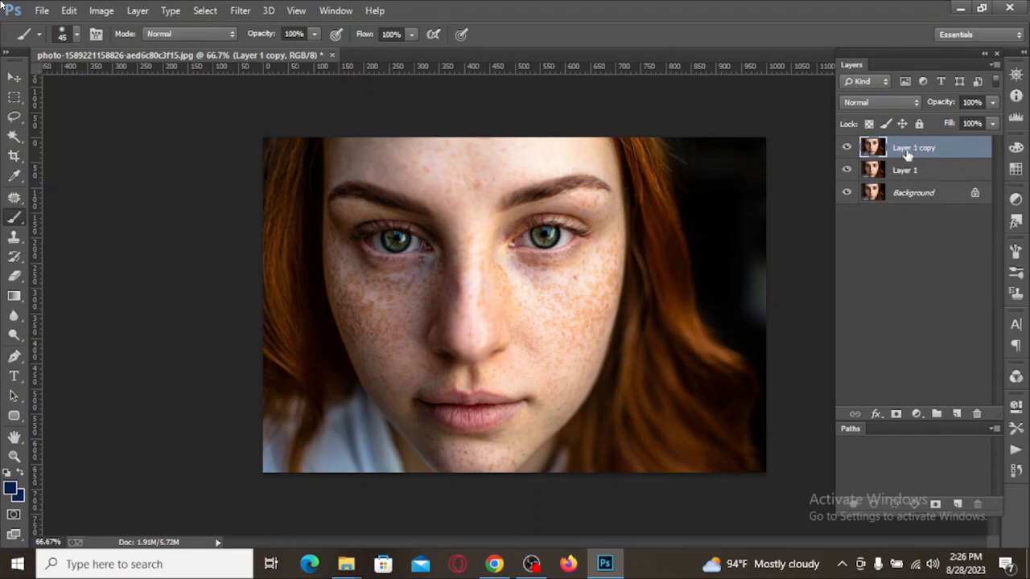
double_click(907, 149)
type("skin color")
key("Return")
Rename the lower duplicate layer "texture"
left_click(908, 170)
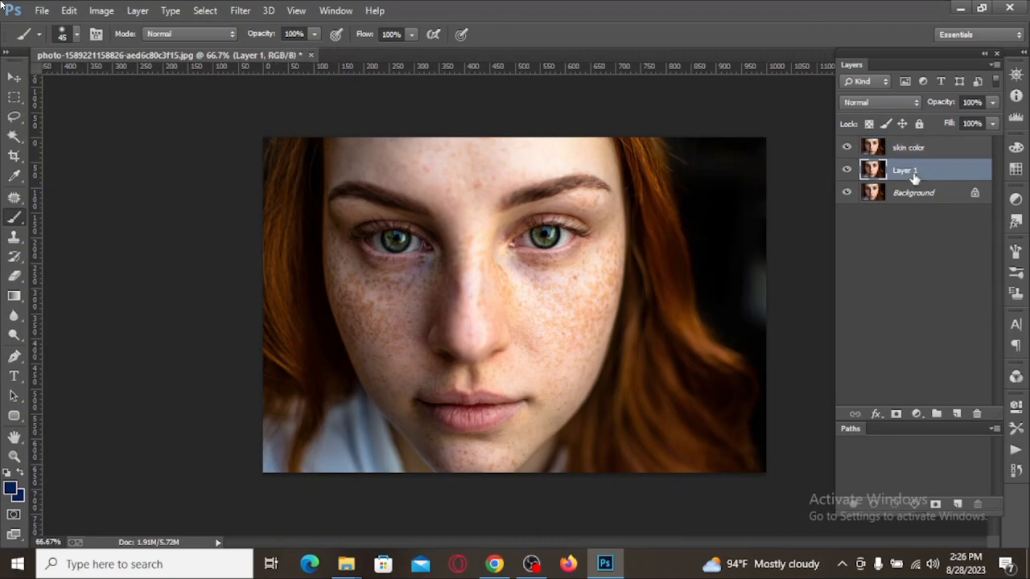
double_click(909, 171)
type("texture")
left_click(909, 149)
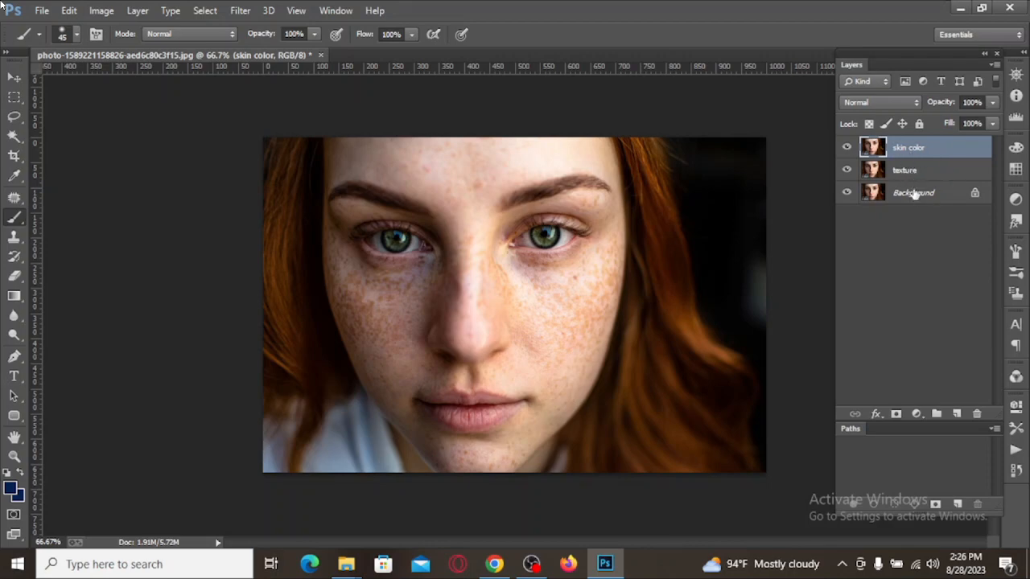
Convert the skin color layer to a smart object
left_click(925, 249)
left_click(913, 151)
right_click(915, 153)
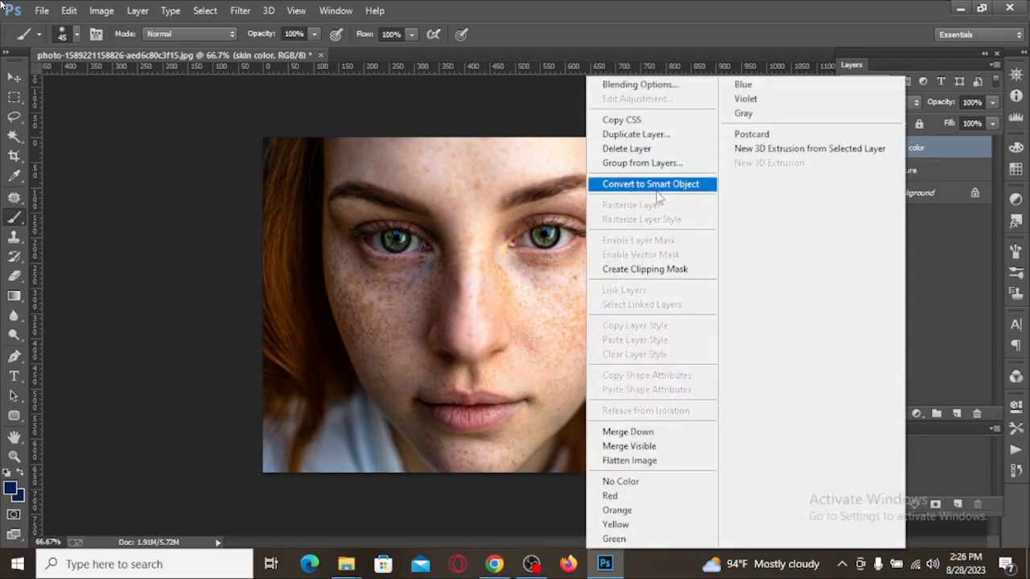
left_click(681, 185)
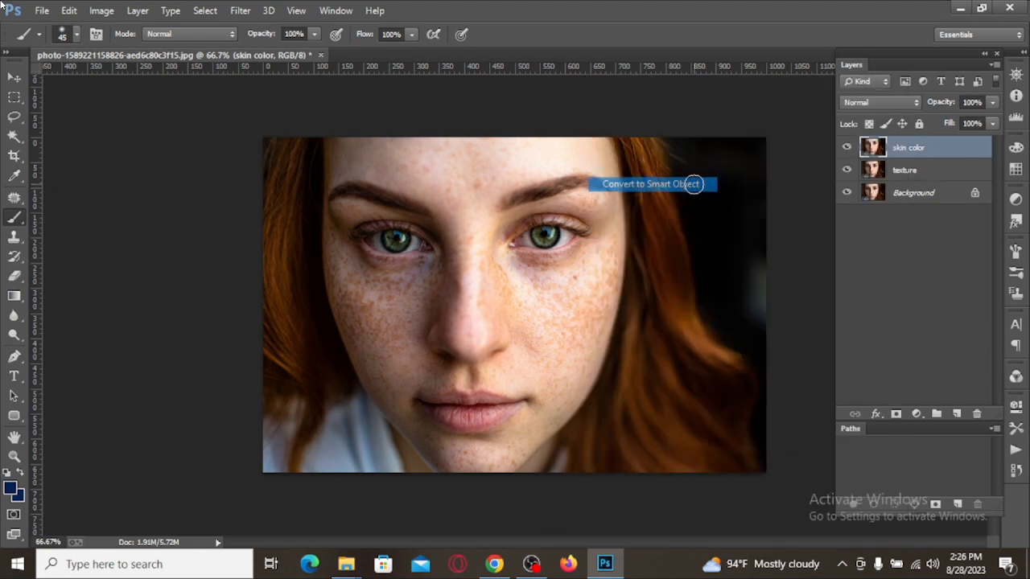
Apply a Gaussian Blur with a radius of 8 pixels to the skin color layer
left_click(240, 11)
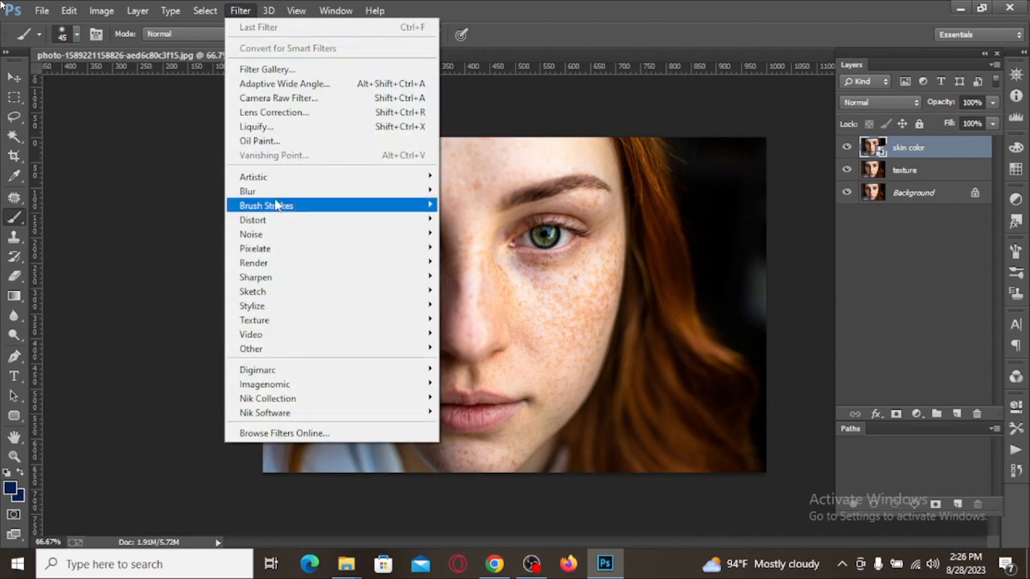
mouse_move(346, 193)
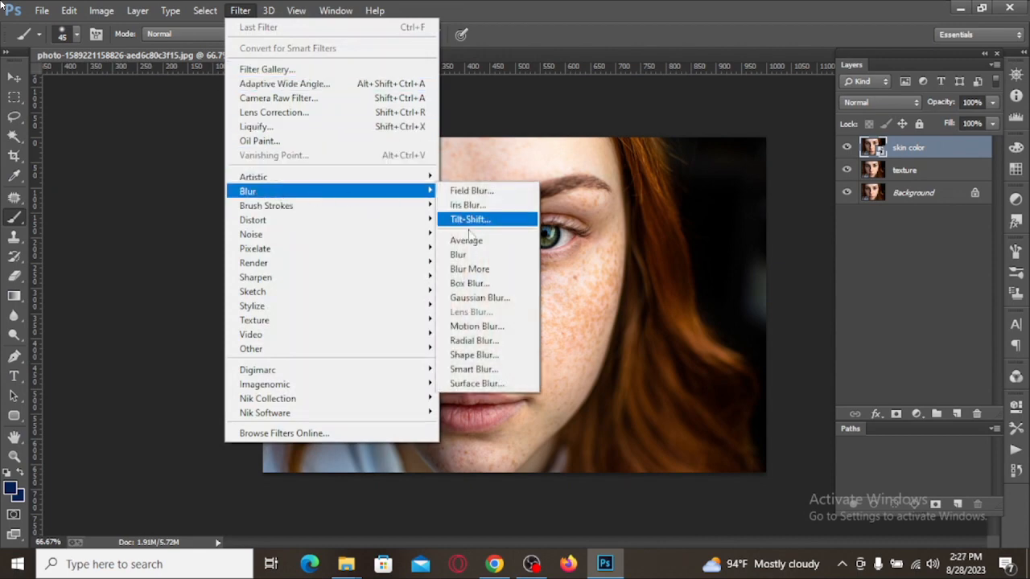
left_click(474, 295)
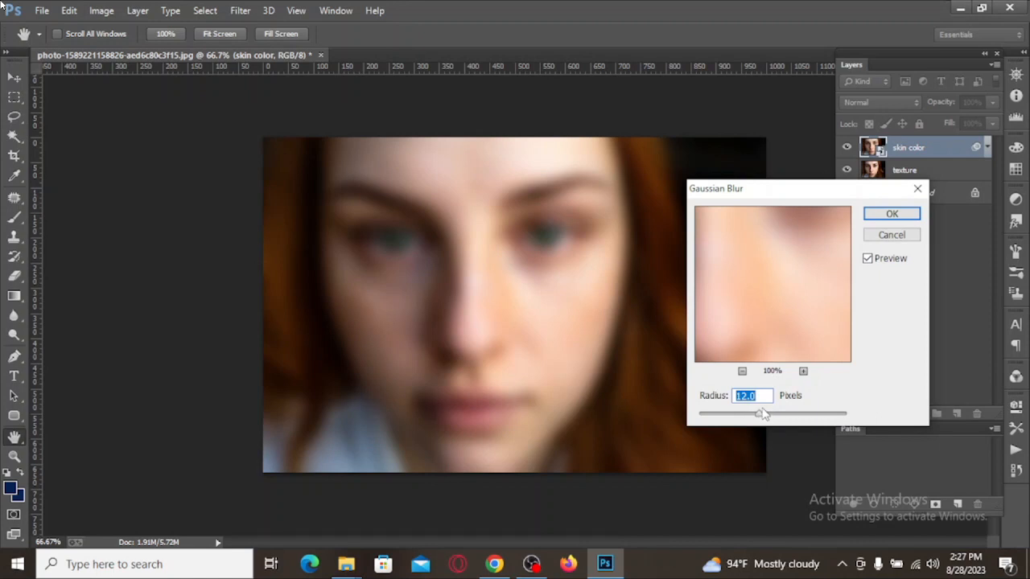
type("8")
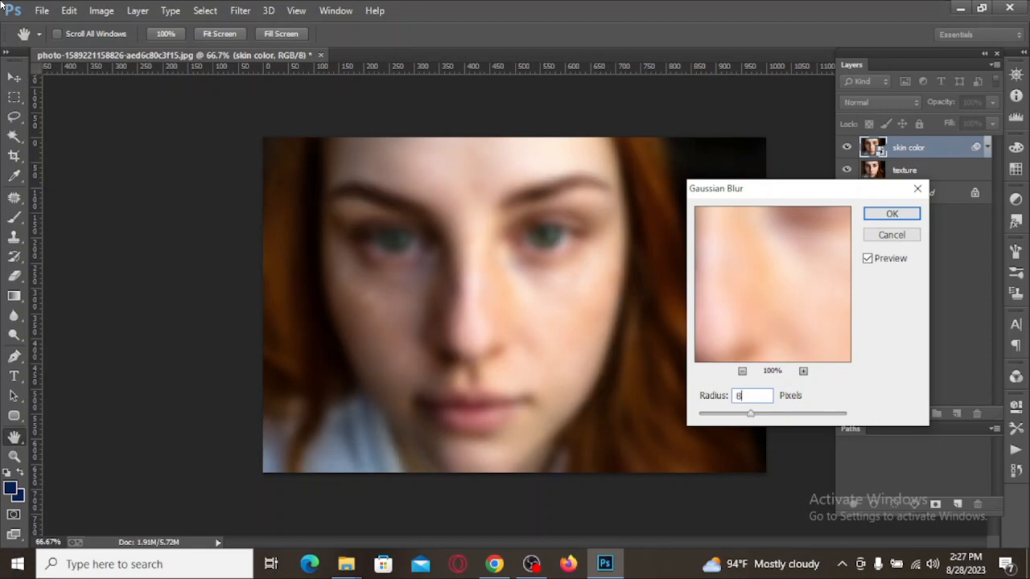
key("Return")
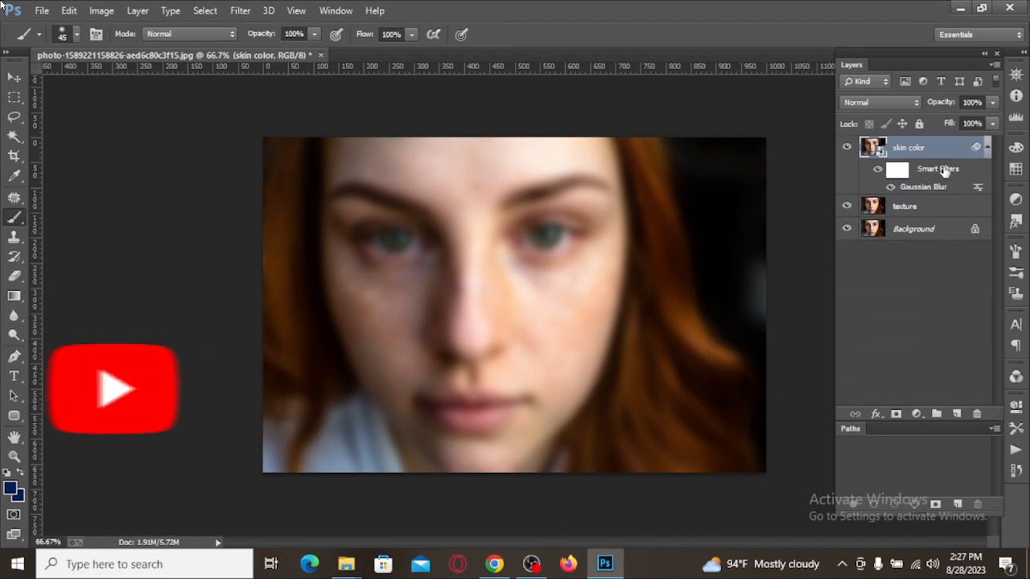
Invert the colors of the texture layer and move it above the skin color layer
left_click(905, 206)
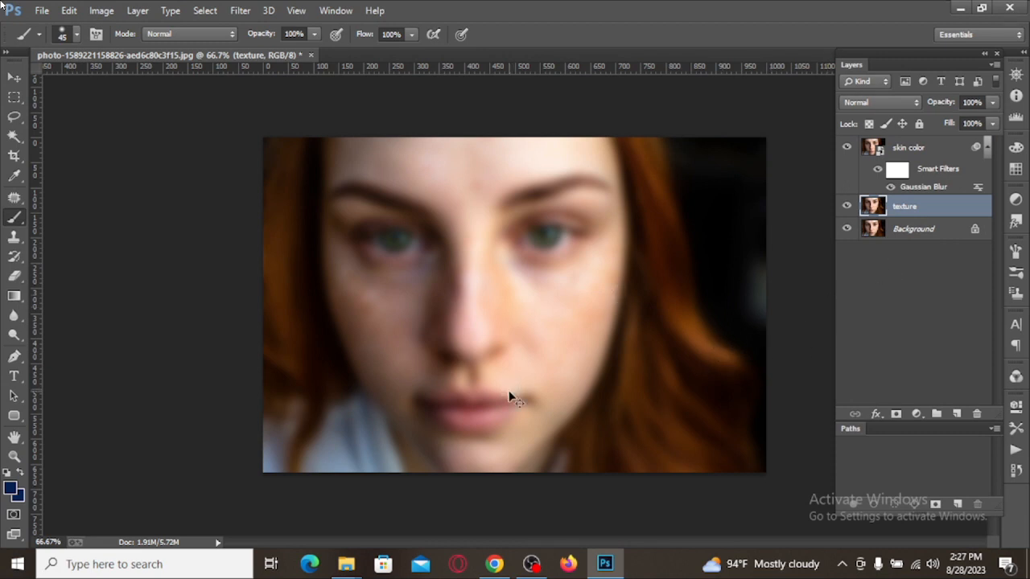
key("ctrl+i")
left_click_drag(915, 217, 906, 144)
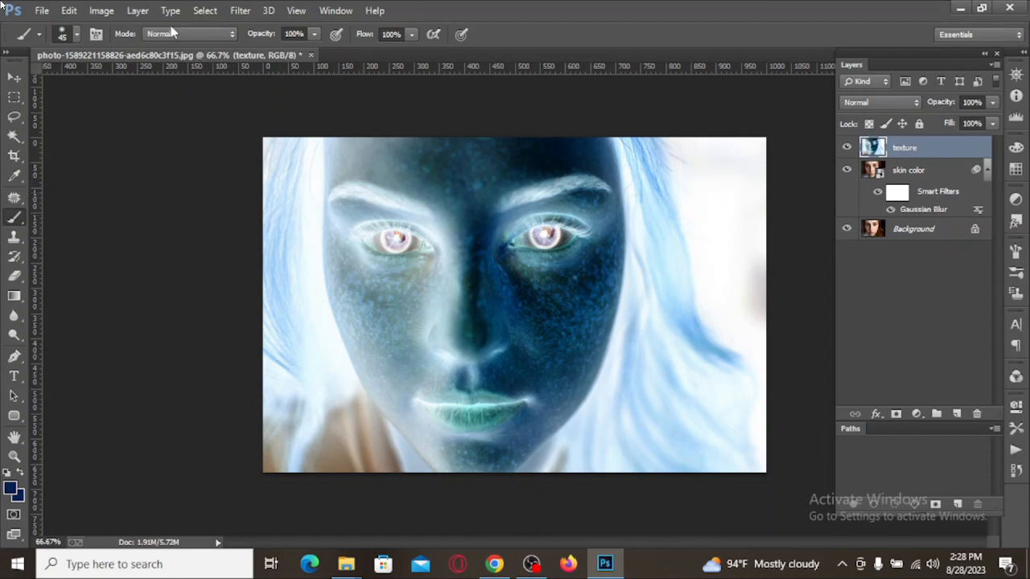
Apply a High Pass filter with a radius of 1.2 pixels to the texture layer
left_click(241, 10)
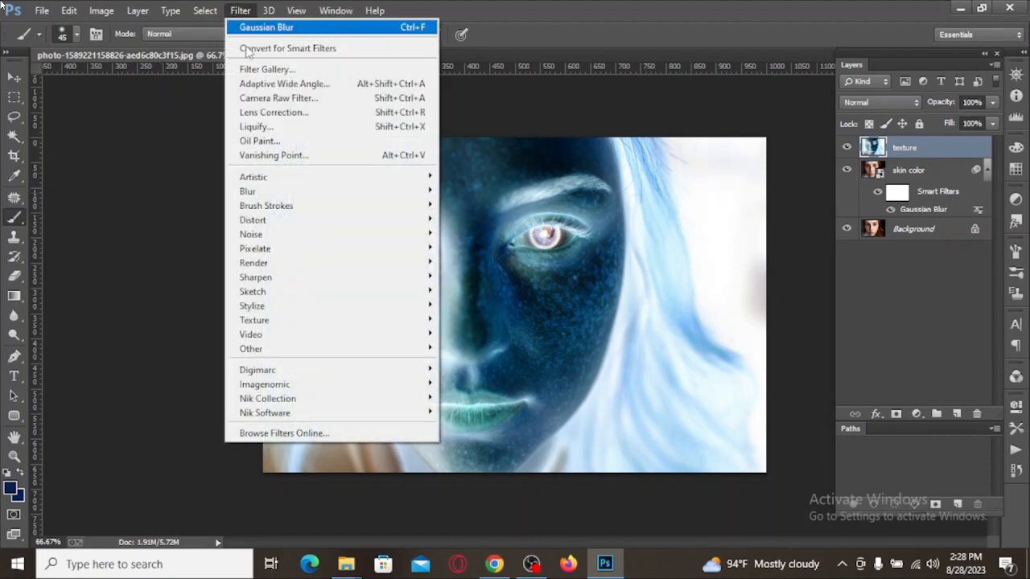
mouse_move(251, 348)
left_click(472, 363)
type("1.2")
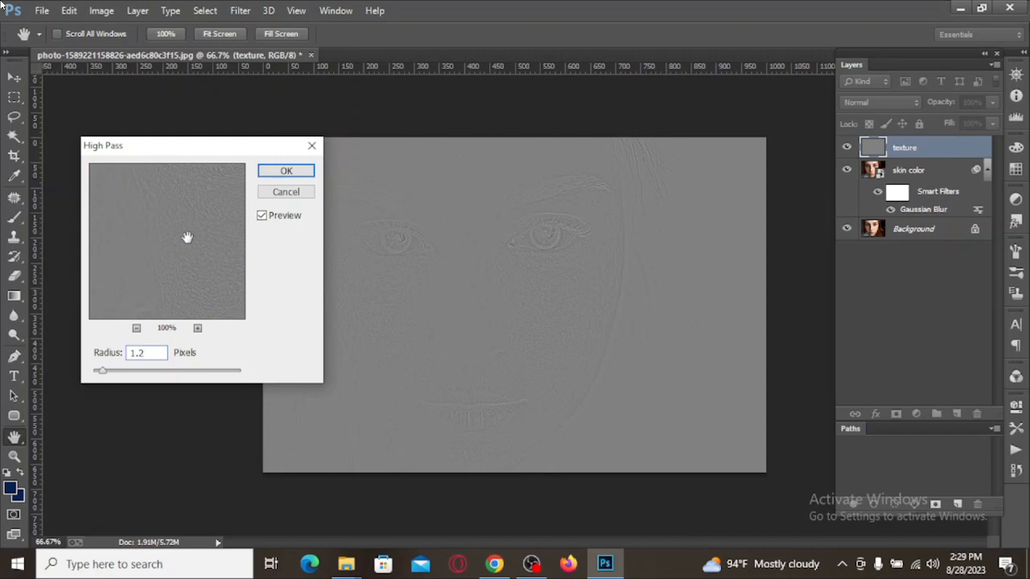
left_click(286, 171)
key("b")
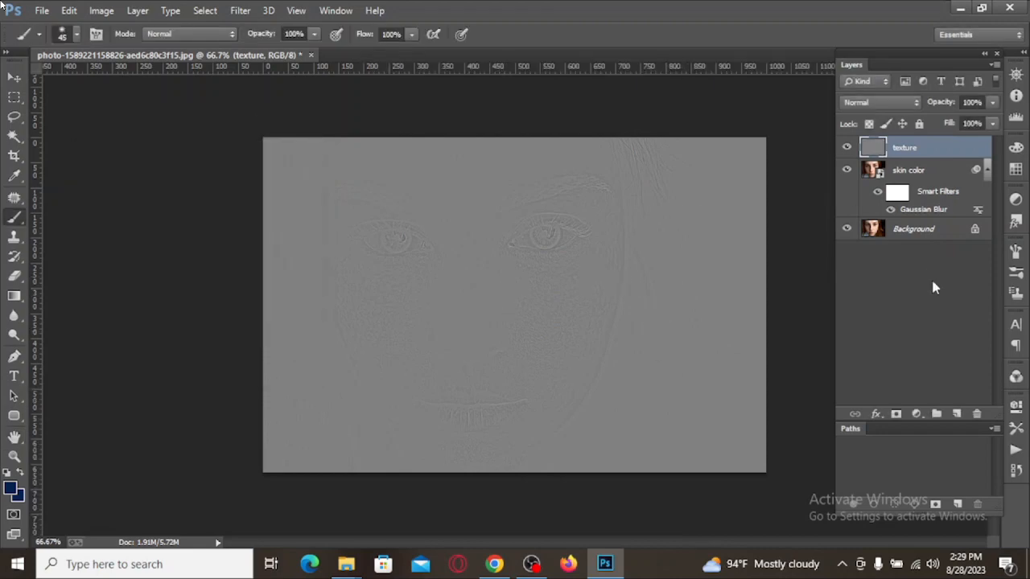
Set the texture layer's blend mode to Vivid Light and group it with the skin color layer
left_click(918, 107)
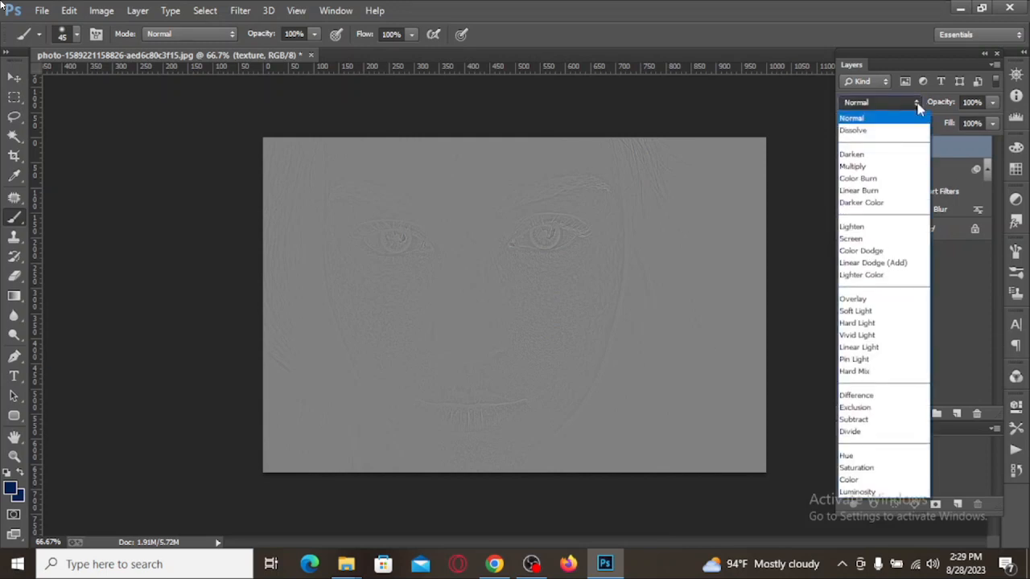
left_click(859, 335)
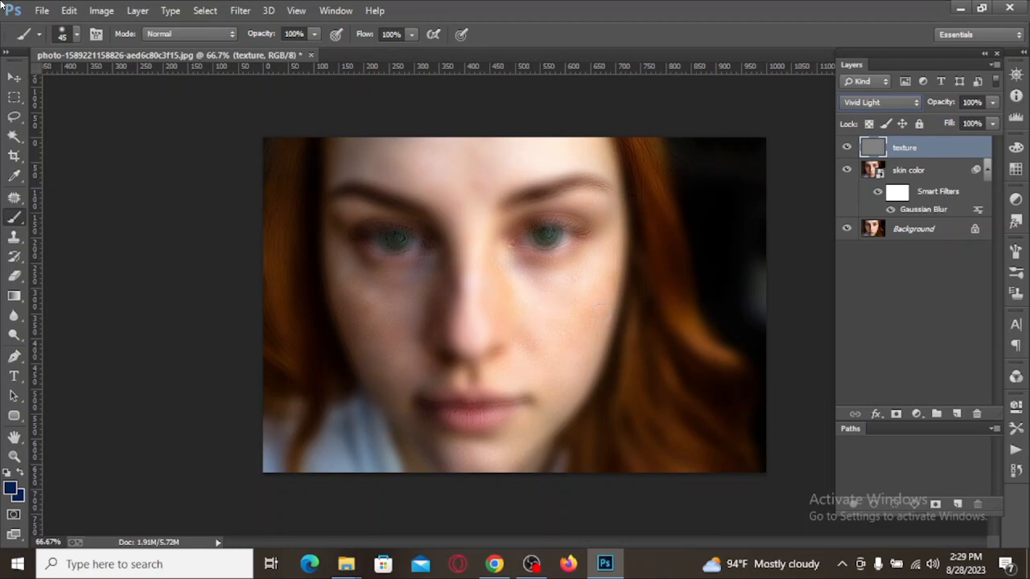
left_click(923, 178, "shift")
key("ctrl+g")
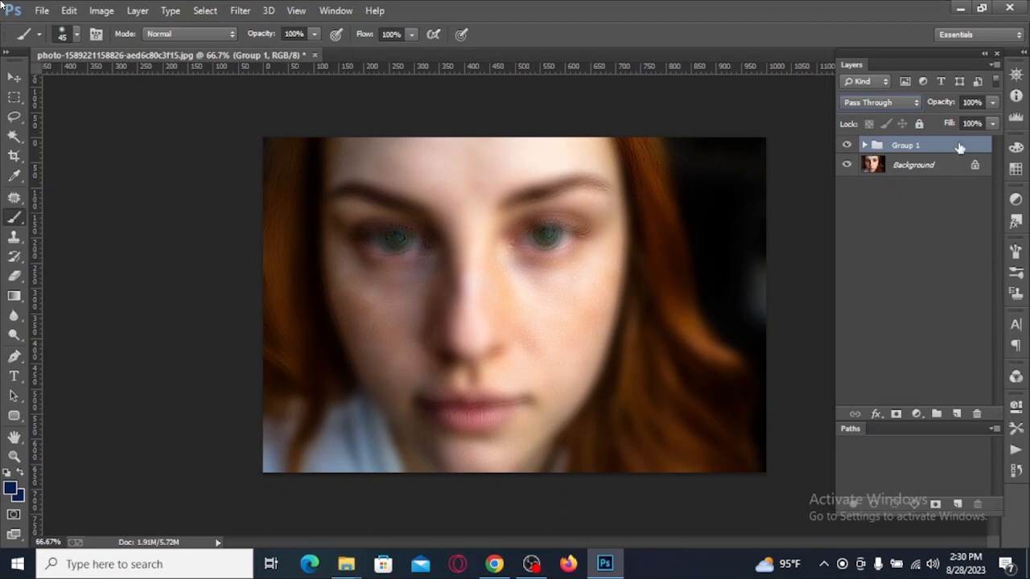
Add a black layer mask to the layer group to hide the smoothing effect
left_click(926, 218)
left_click(919, 167)
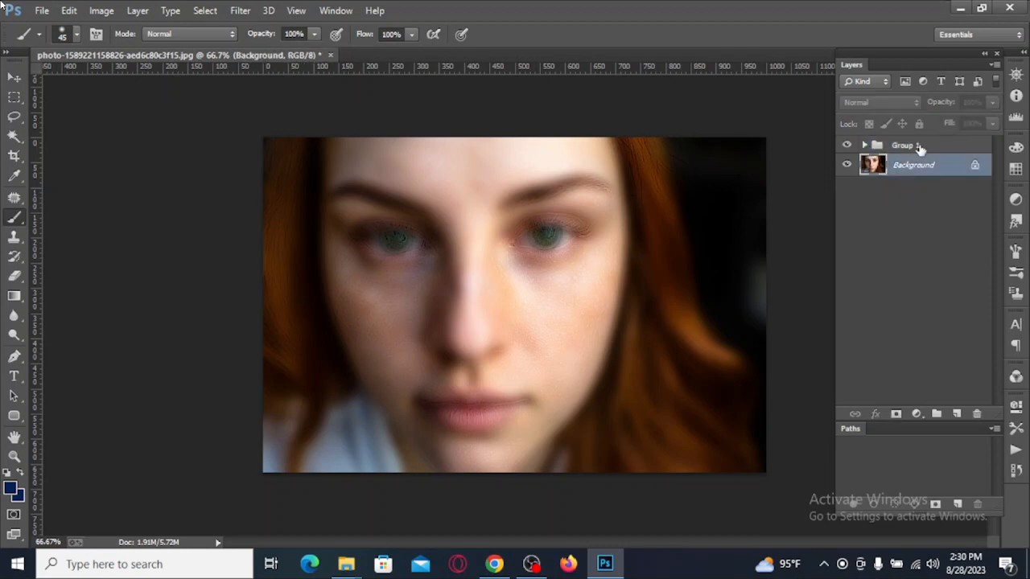
left_click(918, 148)
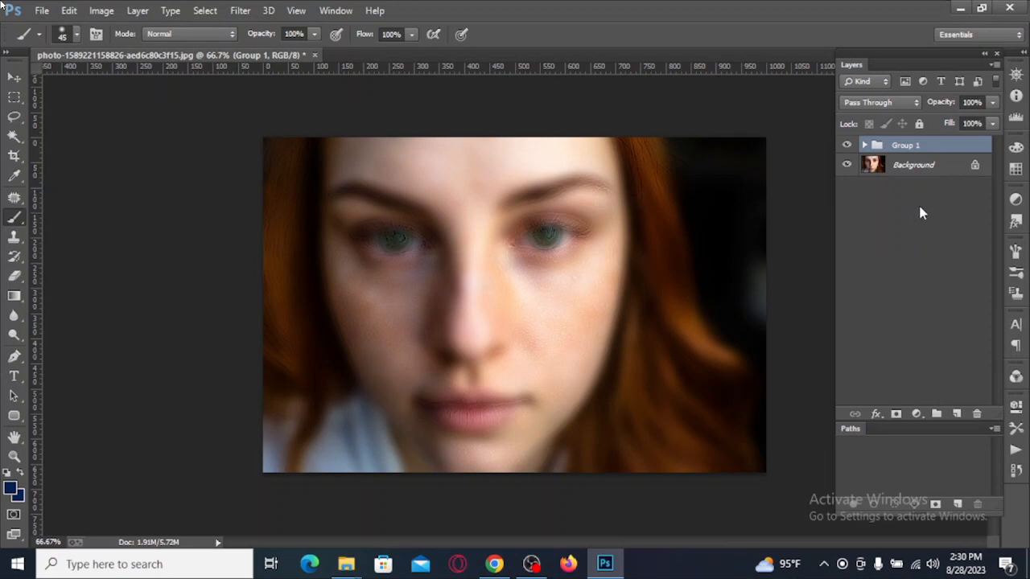
left_click(896, 413, "alt")
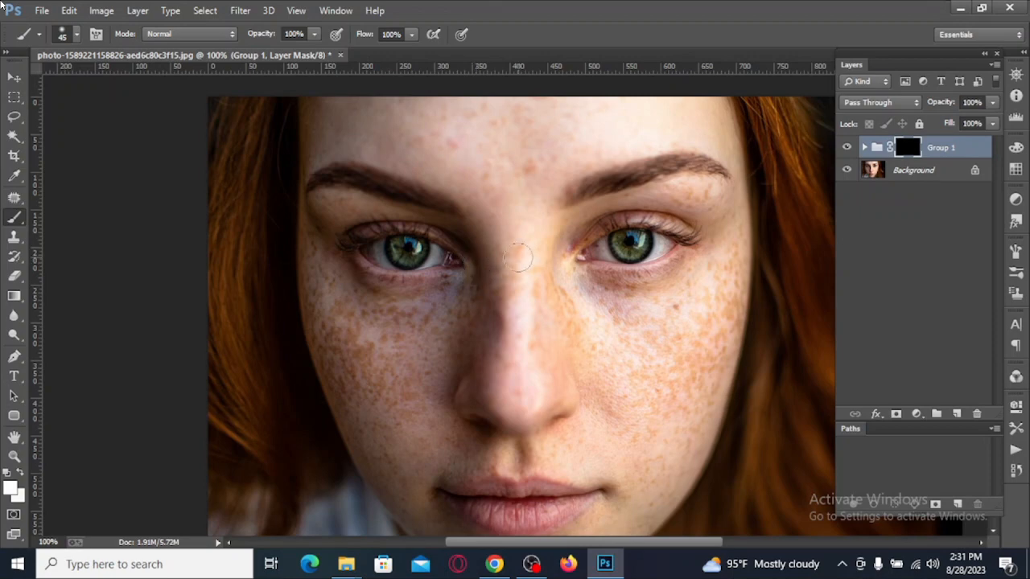
Paint white on the group mask with a 60 px brush over the freckles beneath the eye on the image's left side
key("bracketright")
key("bracketright")
key("bracketright")
key("bracketright")
key("bracketright")
key("bracketleft")
key("bracketleft")
key("bracketleft")
left_click_drag(386, 320, 428, 347)
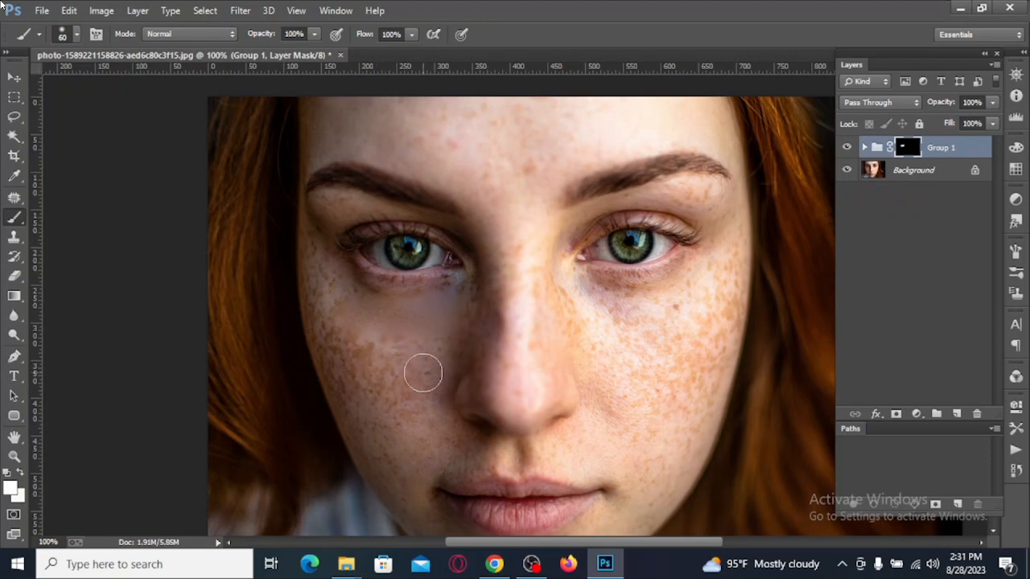
Set the brush to size 50 and 78% opacity, and paint the mask over the skin beside the image's left eye
key("bracketleft")
left_click(314, 34)
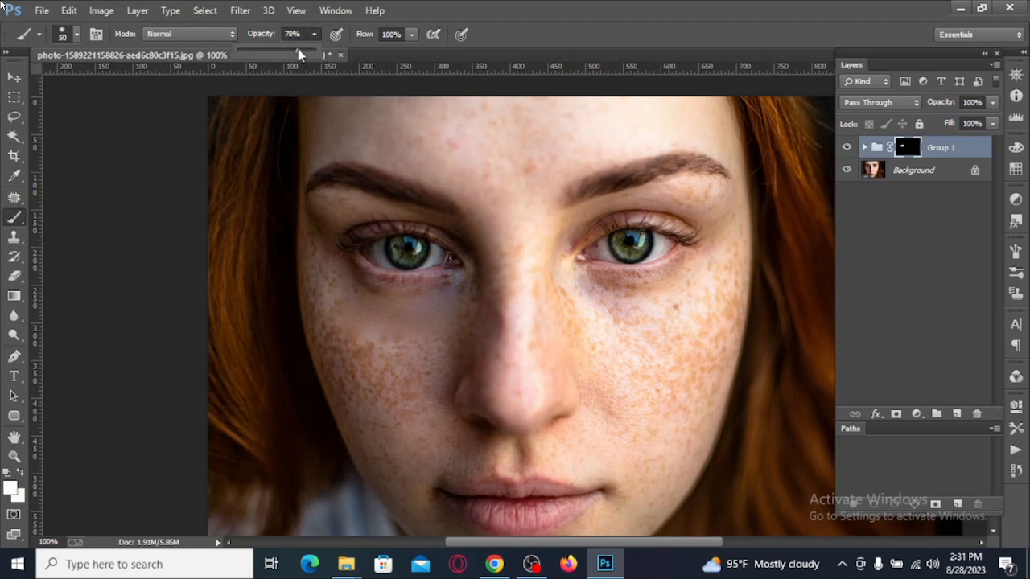
left_click(450, 306)
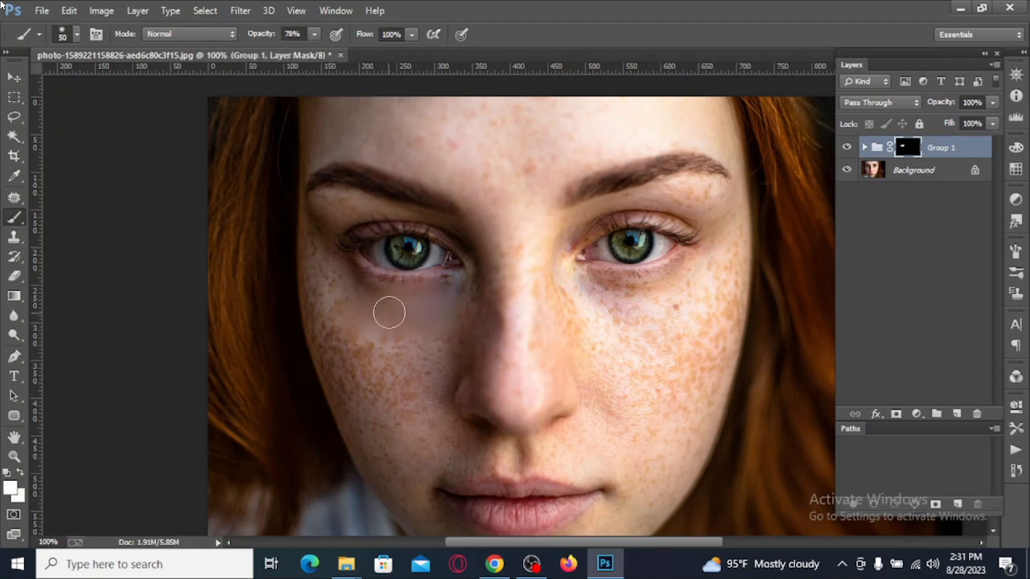
mouse_move(324, 259)
left_mouse_down()
mouse_move(454, 342)
mouse_move(387, 346)
mouse_move(449, 356)
mouse_move(397, 373)
mouse_move(452, 368)
mouse_move(394, 388)
mouse_move(438, 383)
mouse_move(386, 412)
mouse_move(317, 294)
left_mouse_up()
Reduce the brush to 25 px and paint the mask over the freckled skin at the outer corner of the image's right eye
key("ctrl+plus")
key("bracketleft")
key("bracketleft")
key("bracketleft")
key("bracketleft")
key("bracketleft")
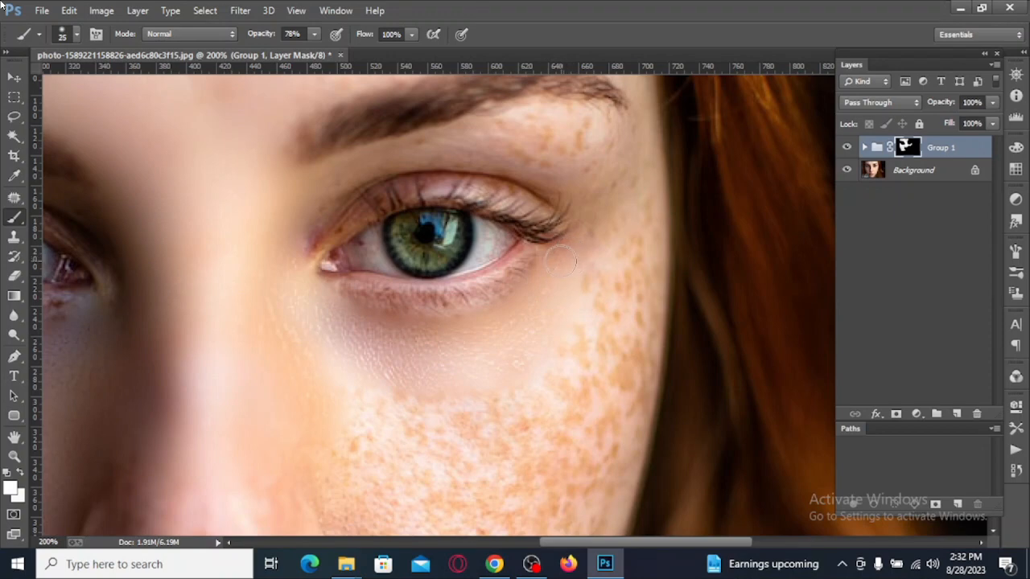
mouse_move(561, 261)
left_mouse_down()
mouse_move(587, 234)
mouse_move(599, 238)
mouse_move(582, 262)
mouse_move(605, 204)
mouse_move(600, 254)
mouse_move(579, 292)
mouse_move(632, 230)
left_mouse_up()
Enlarge the brush to 35 px and paint the mask over the skin between the mouth corner, jaw and chin
key("bracketright")
key("bracketright")
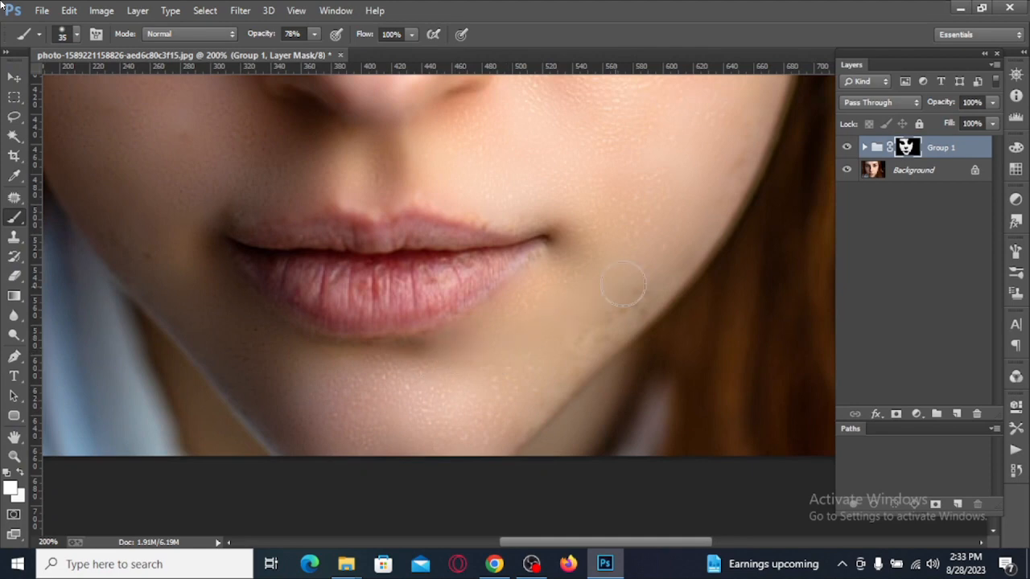
left_click_drag(623, 285, 541, 352)
left_click_drag(448, 190, 539, 370)
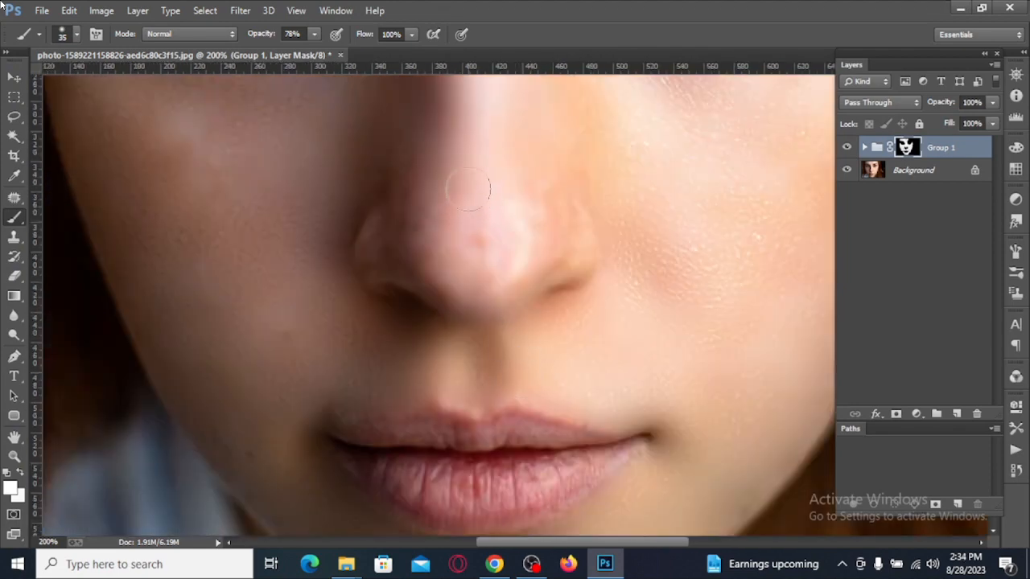